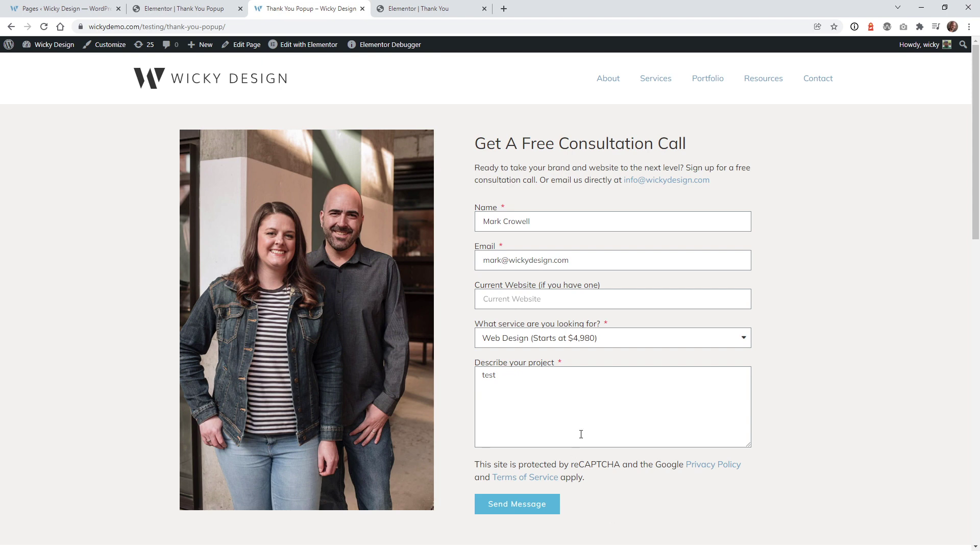
- Submit the filled-in consultation form on the live page as a test entry
click(516, 506)
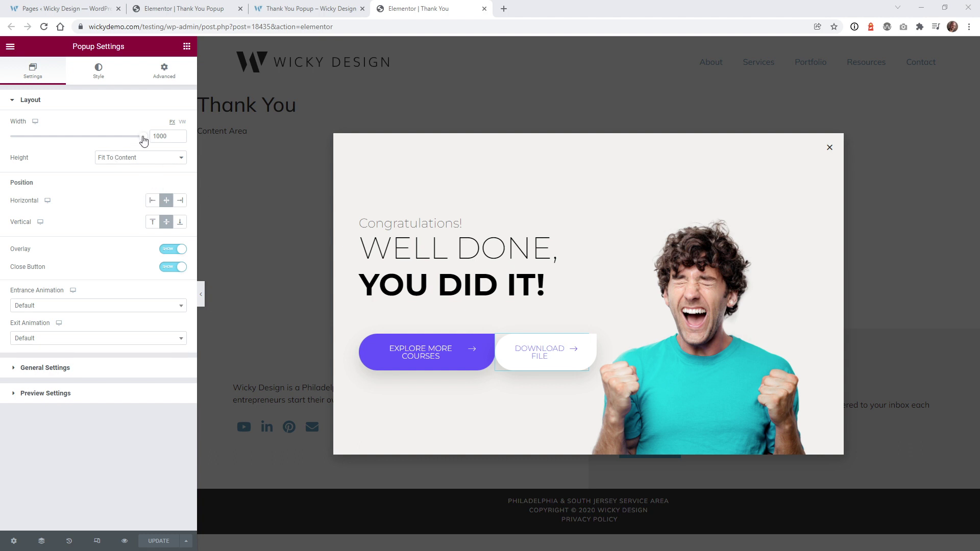
- Try a slightly different width for the Thank You popup in Popup Settings
mouse_move(143, 137)
mouse_down()
mouse_move(106, 135)
mouse_move(145, 138)
mouse_up()
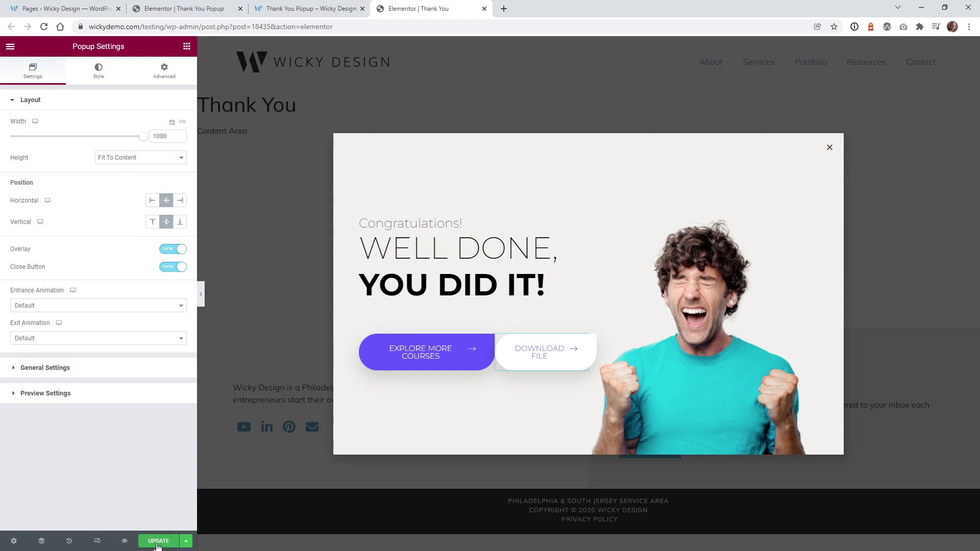
- Save the Thank You popup with no display conditions or triggers, then switch to the form editor
click(187, 542)
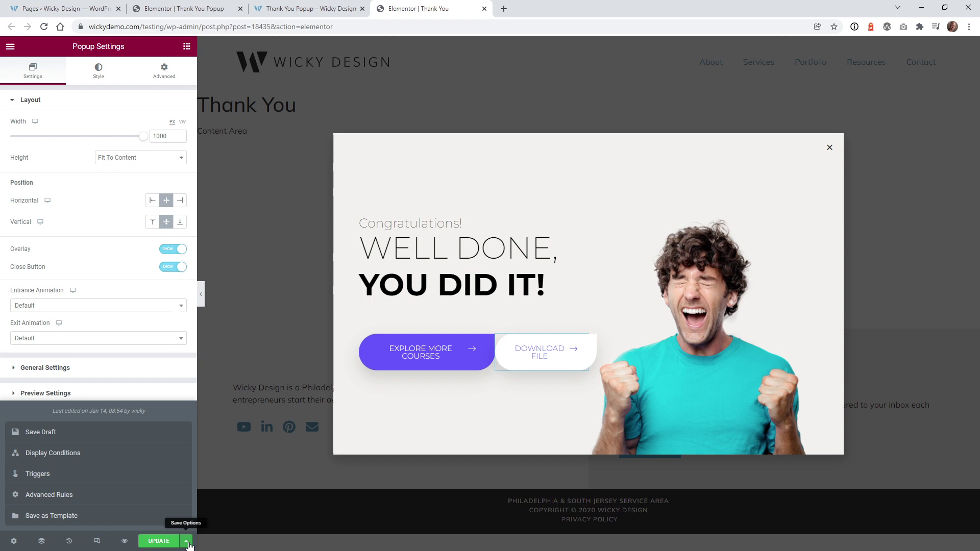
click(97, 456)
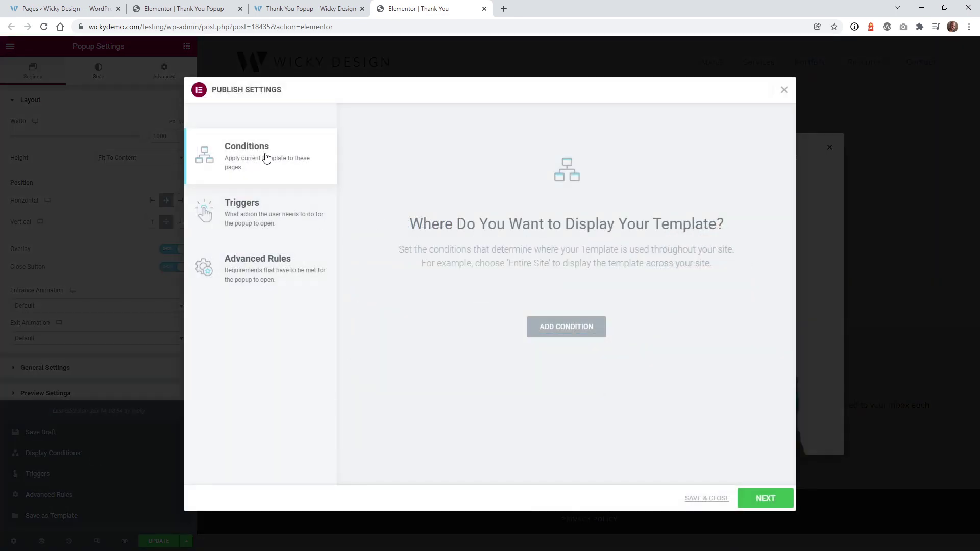
click(265, 206)
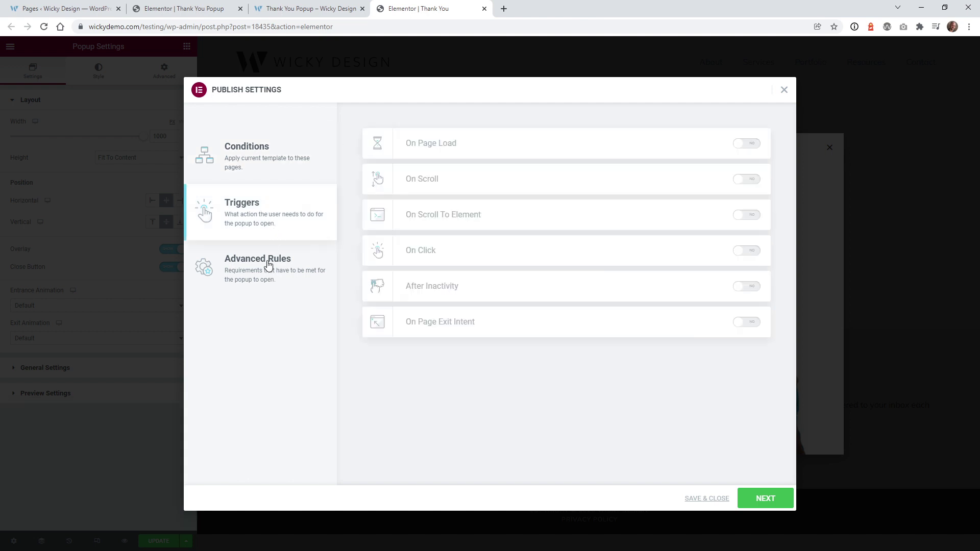
click(268, 174)
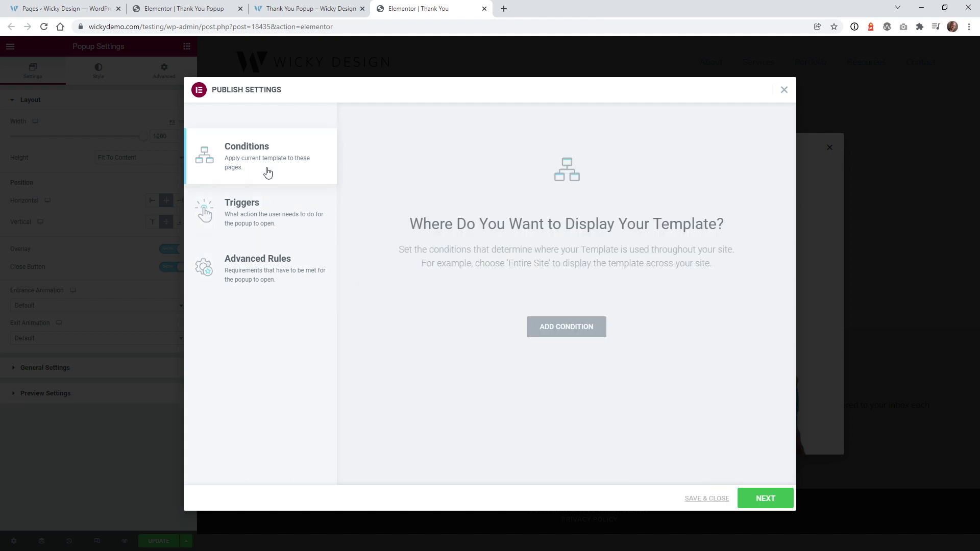
click(695, 500)
key(ctrl+2)
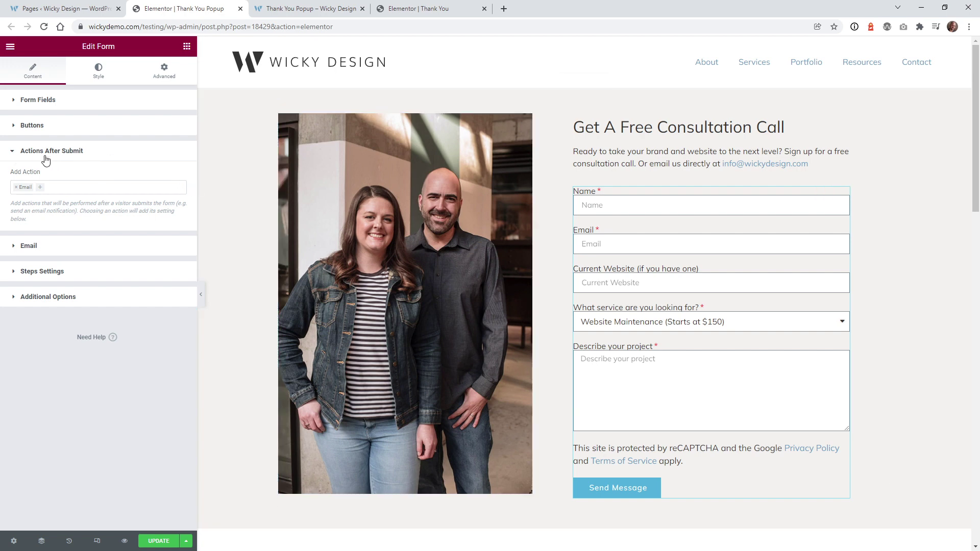
- Add Popup as a second after-submit action next to Email
click(47, 189)
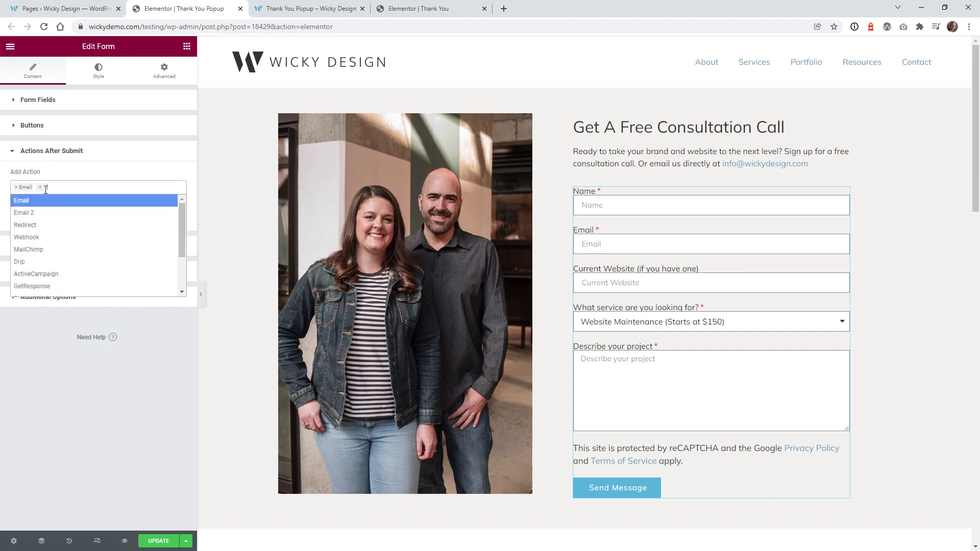
drag(182, 224, 179, 265)
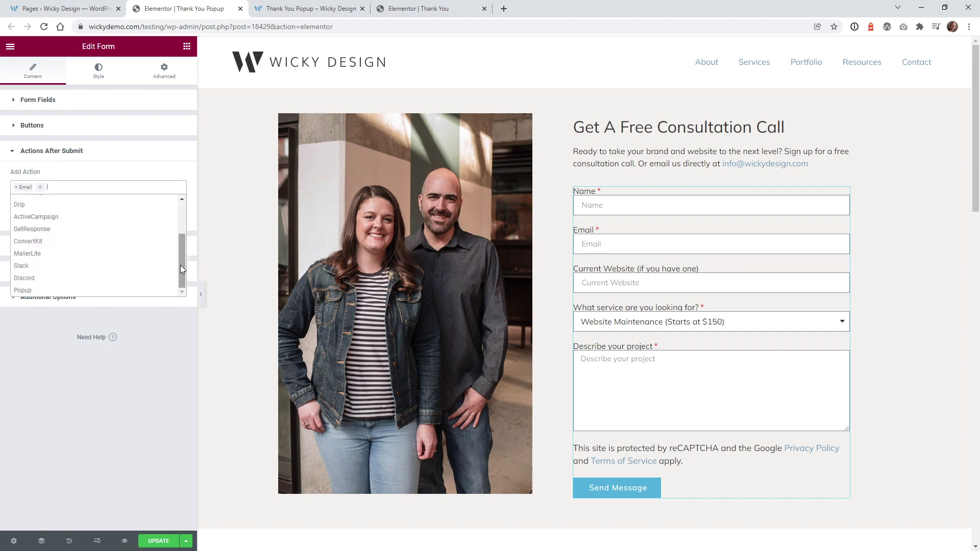
click(28, 291)
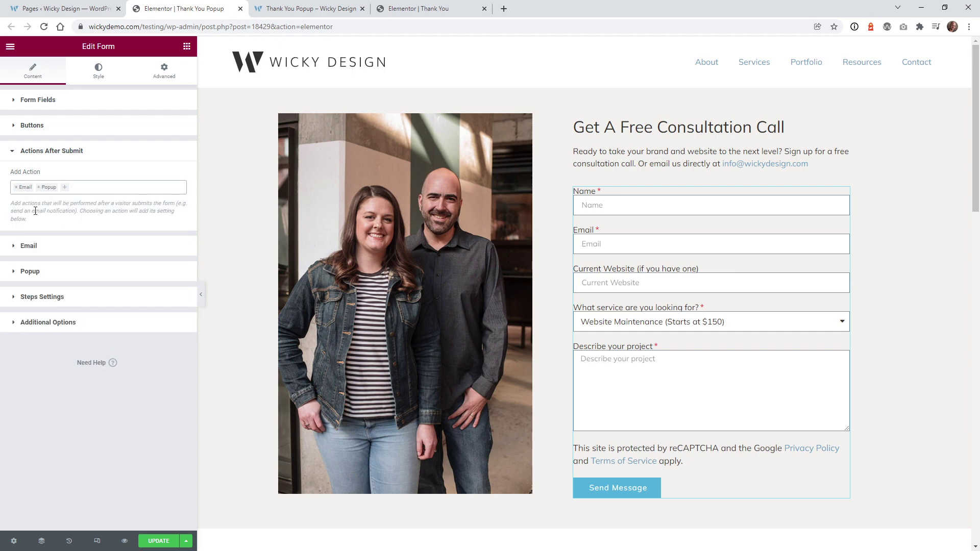
- Expand the form's Popup section and keep its action set to Open Popup
click(31, 274)
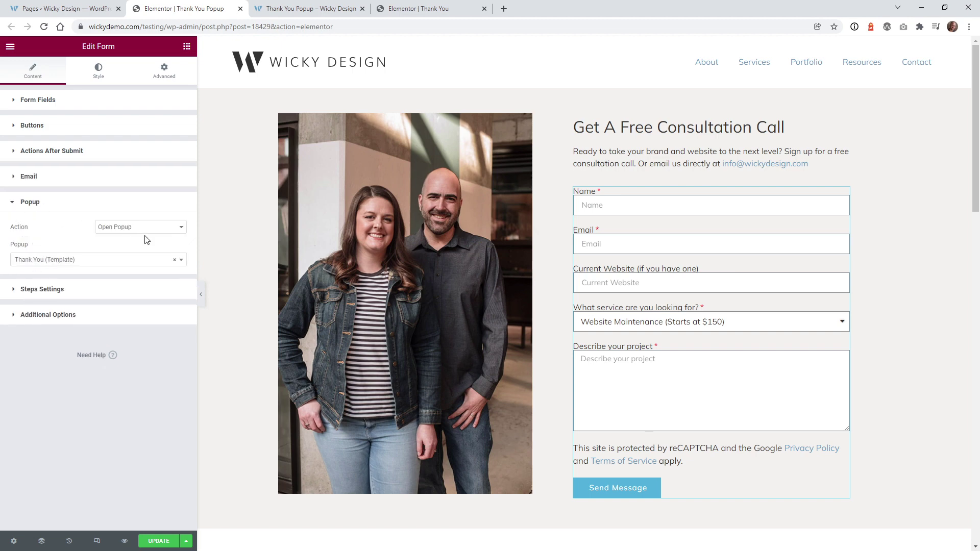
click(173, 260)
click(138, 243)
click(121, 227)
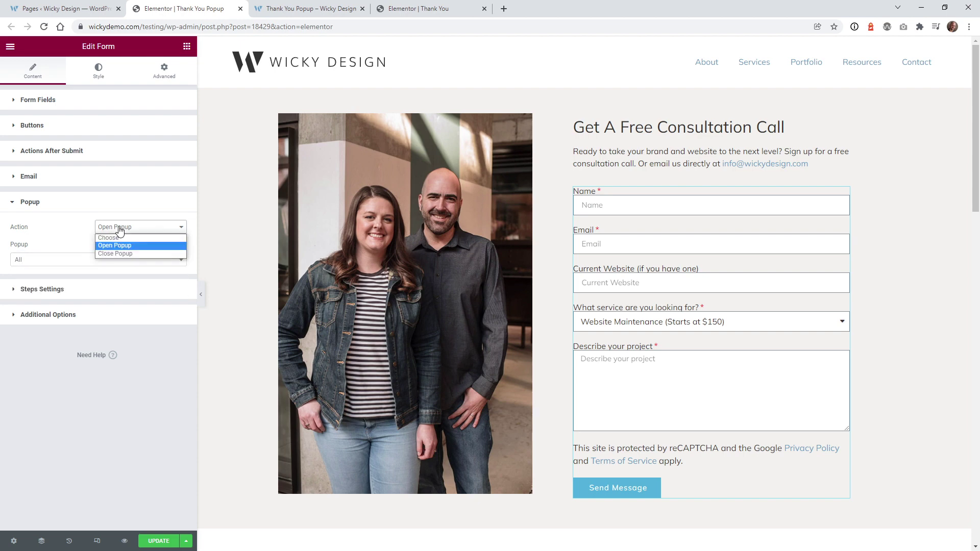
click(119, 247)
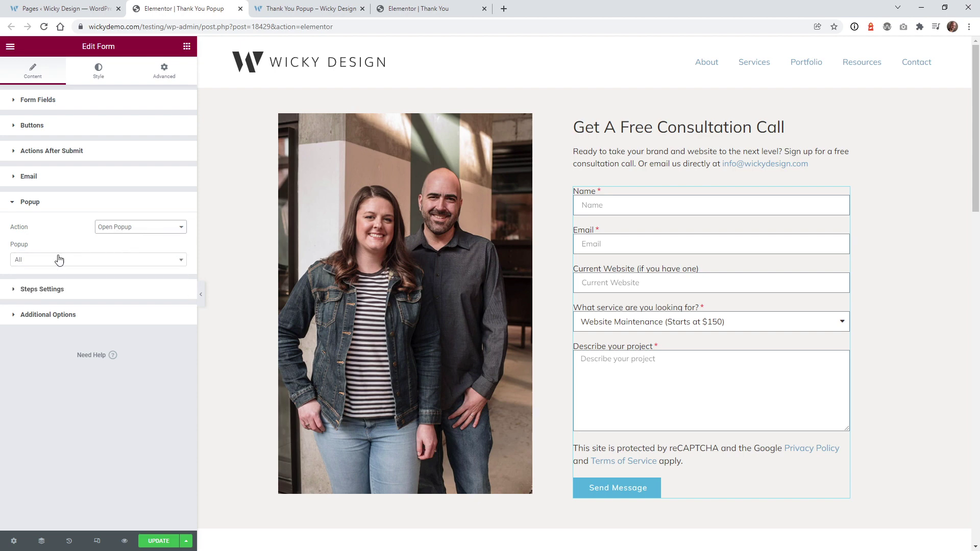
click(55, 261)
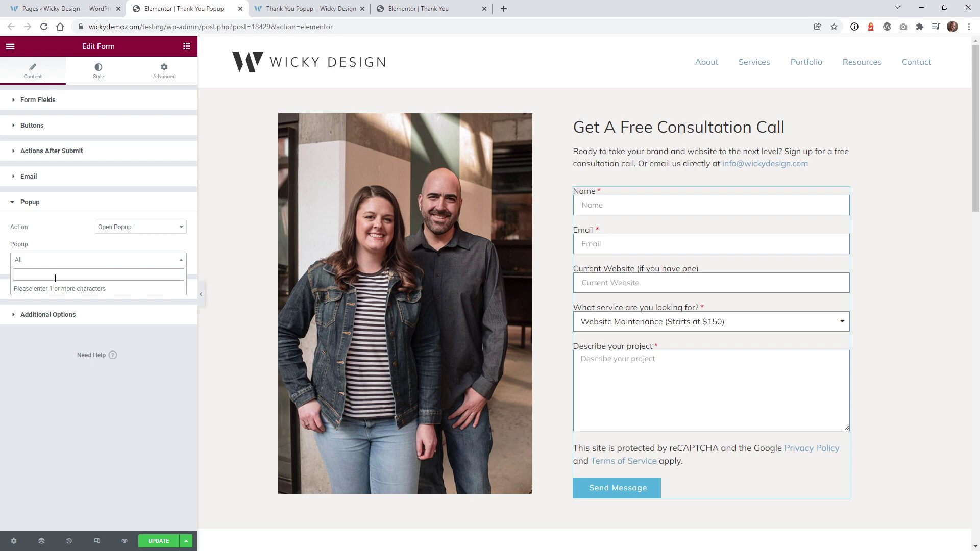
- Search 'thank', choose Thank You (Template) as the popup, and update the page
click(422, 6)
click(227, 9)
text(thank)
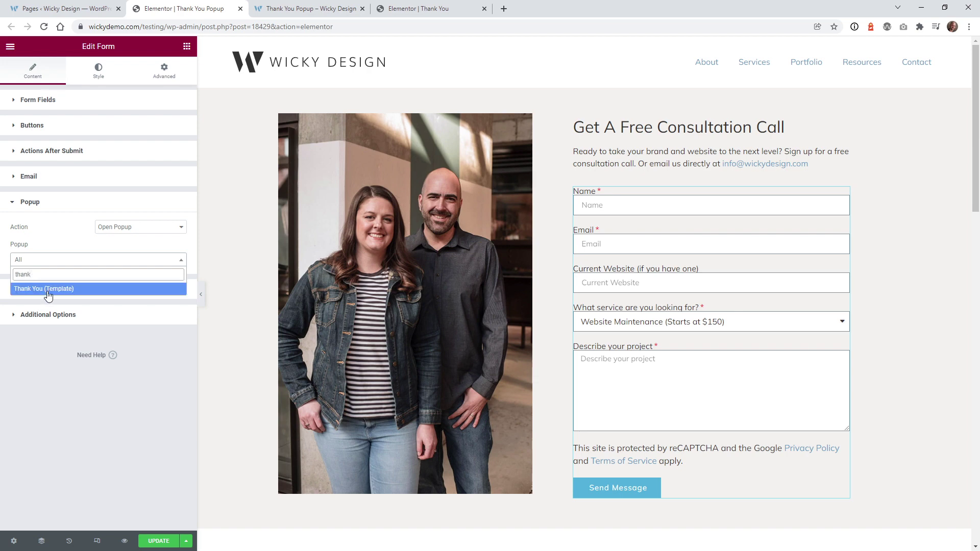
click(46, 291)
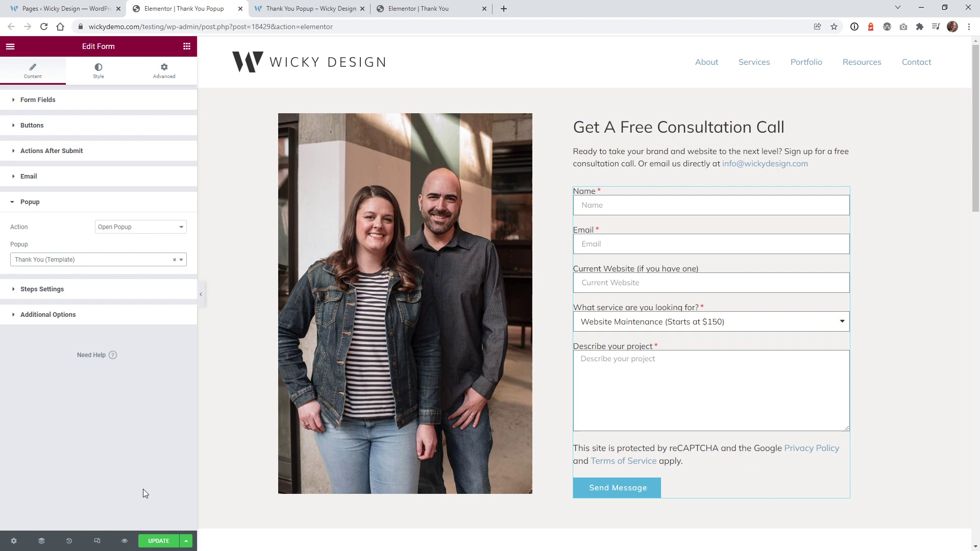
click(156, 543)
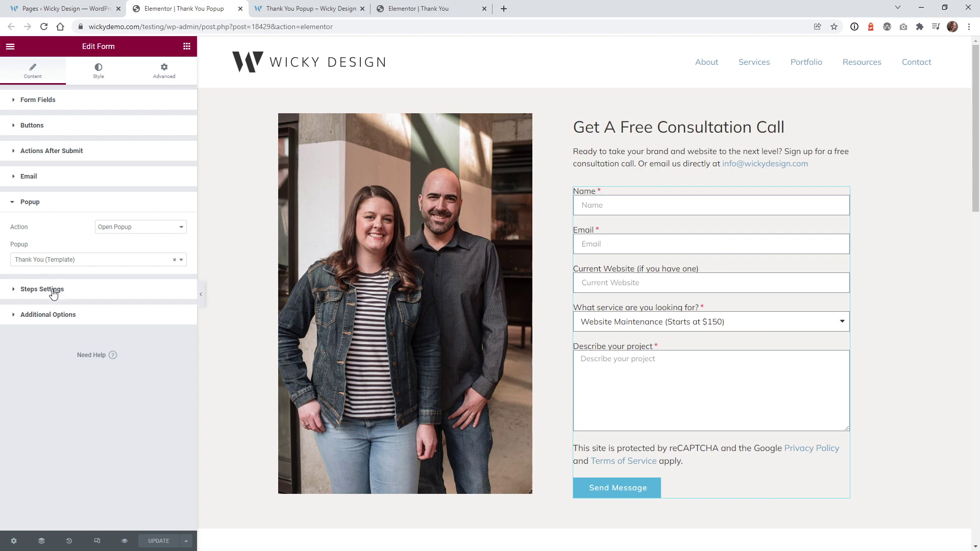
- Expand Additional Options and read the full custom success message promising a 24-business-hour reply
click(59, 315)
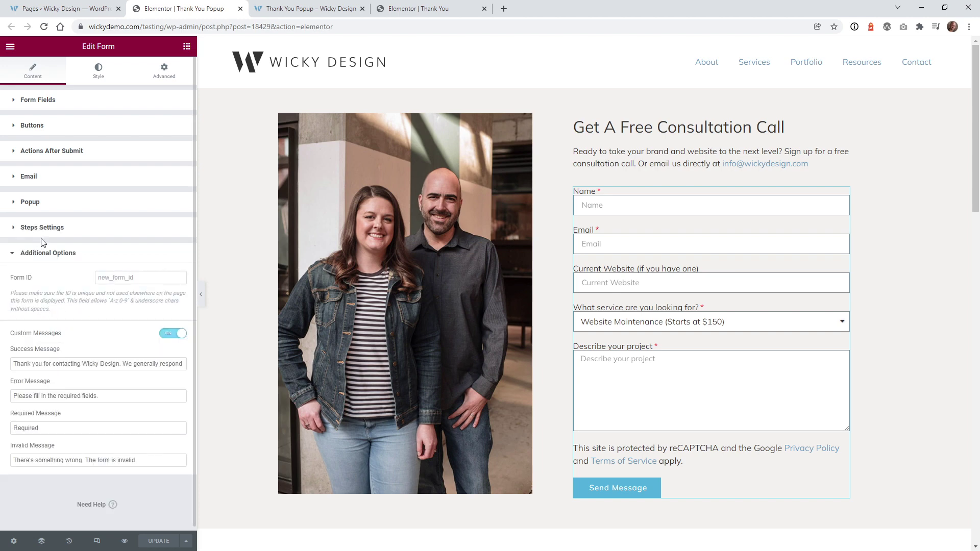
click(65, 363)
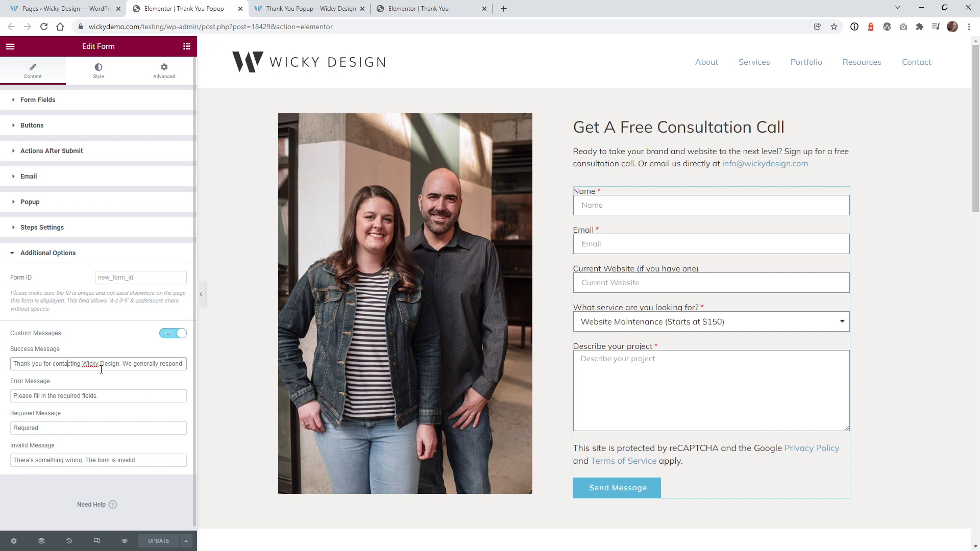
drag(106, 365, 185, 366)
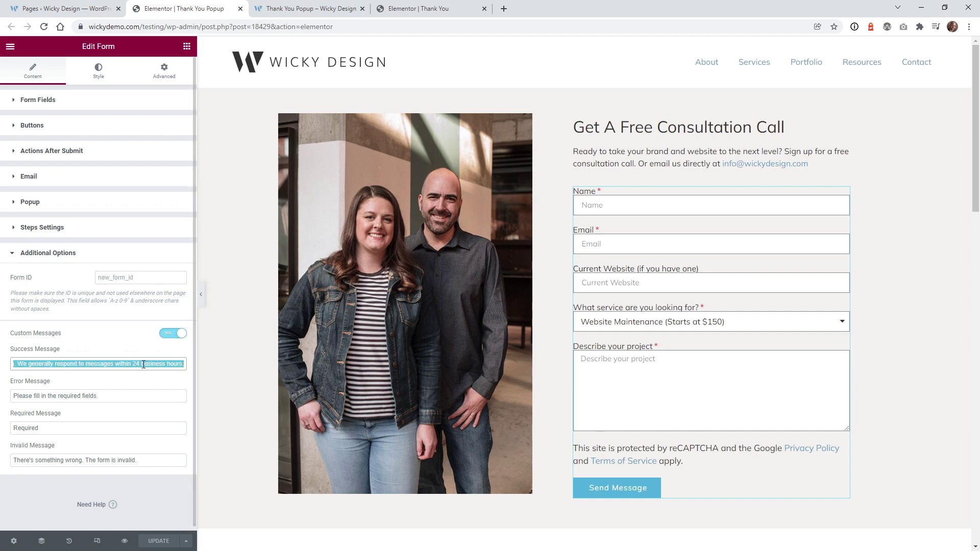
click(117, 360)
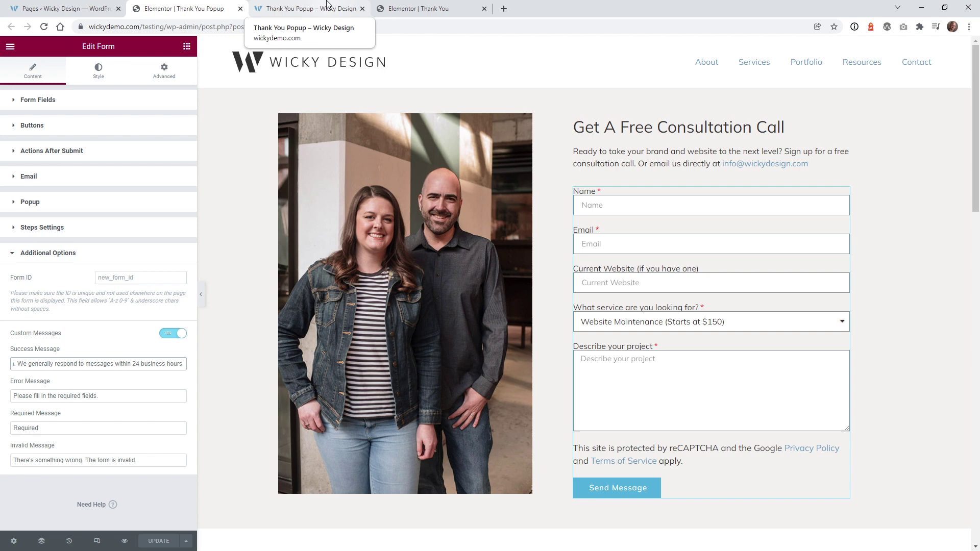
- Submit the consultation form on the live page and close the Thank You popup that appears
click(327, 6)
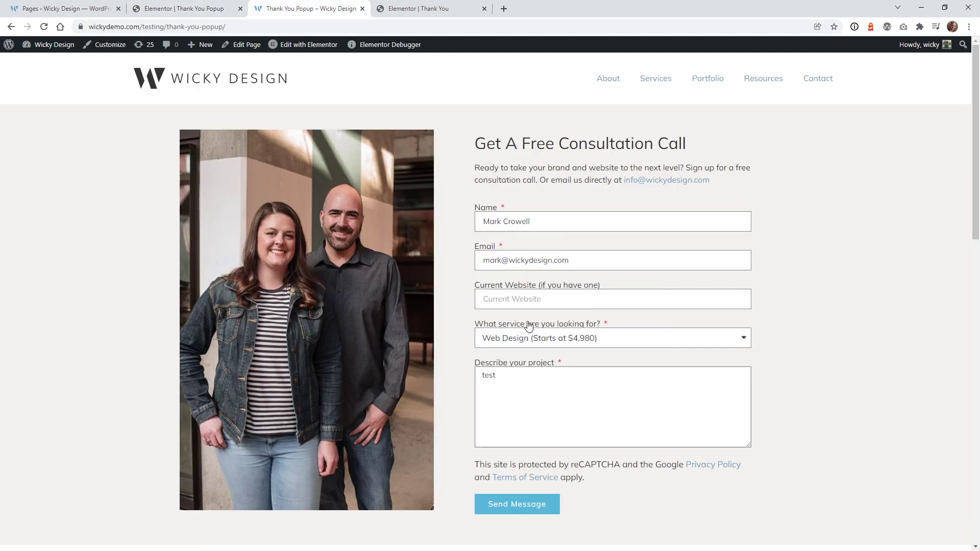
click(494, 385)
click(503, 505)
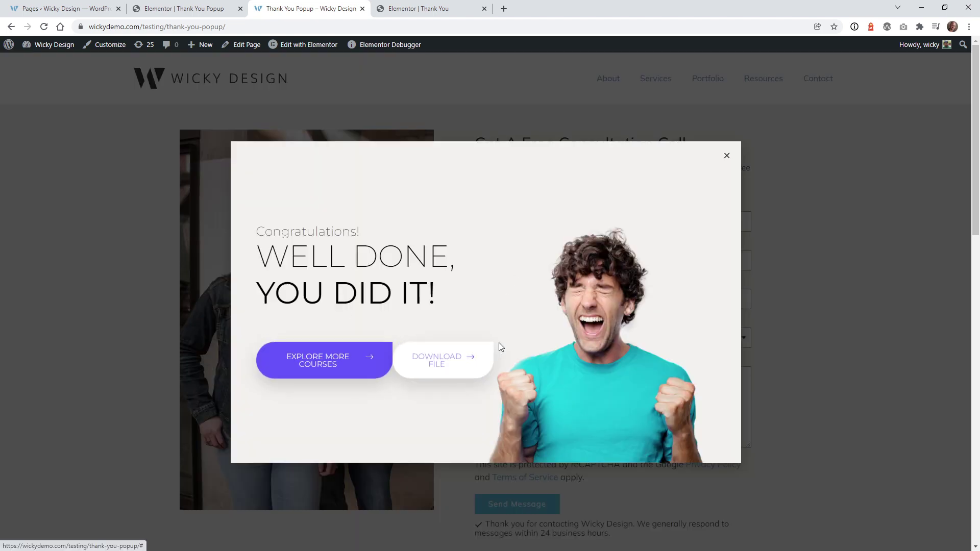
click(605, 519)
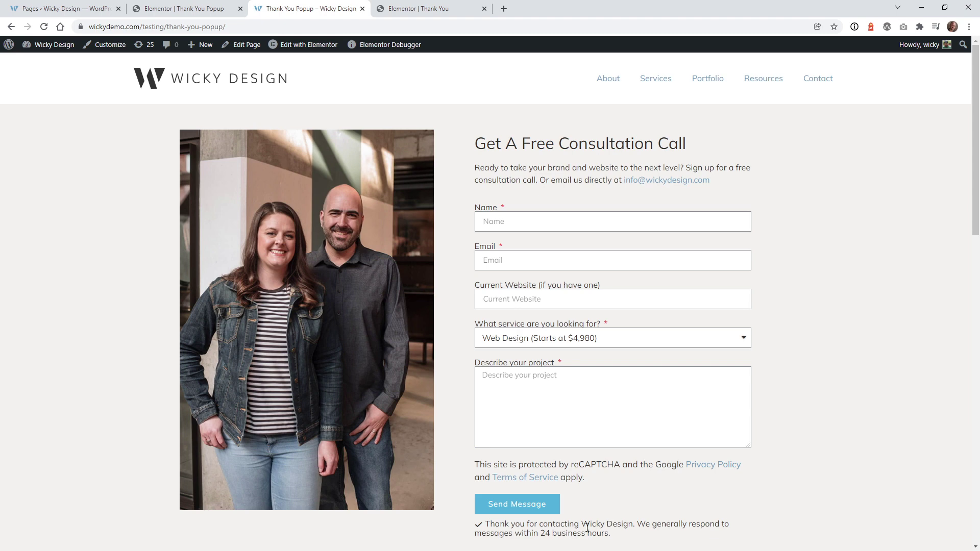
- Highlight the success message shown below the form to confirm it appeared
scroll(587, 520, down, 2)
drag(615, 434, 487, 422)
click(645, 411)
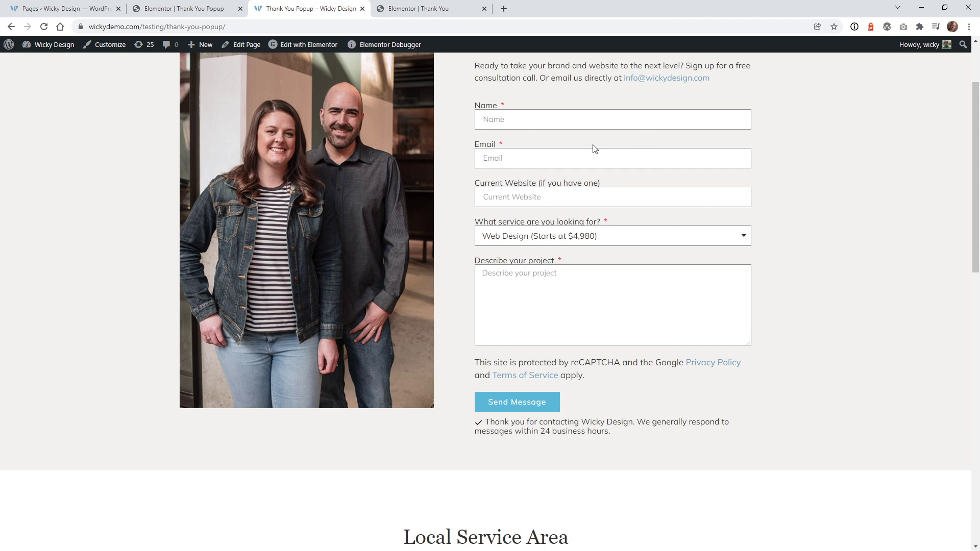
drag(509, 422, 628, 432)
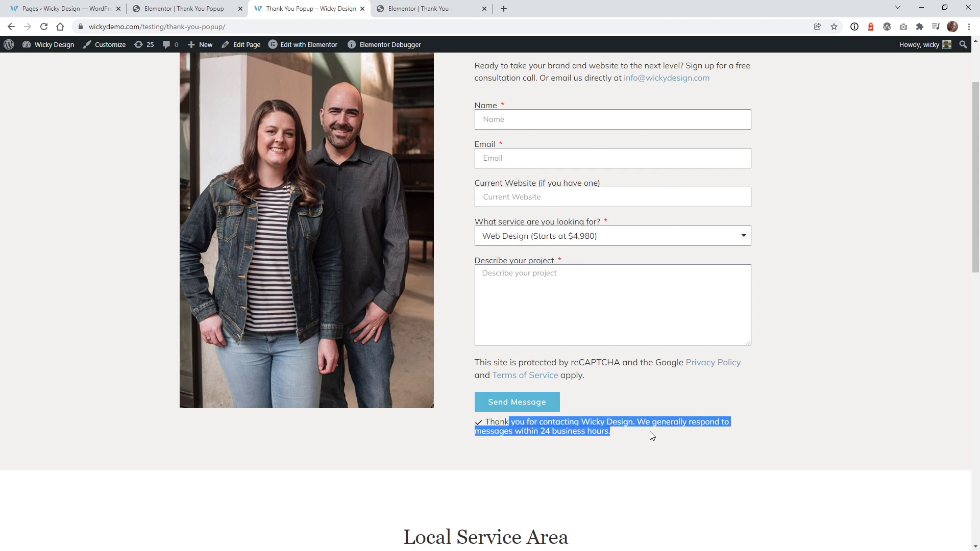
click(621, 434)
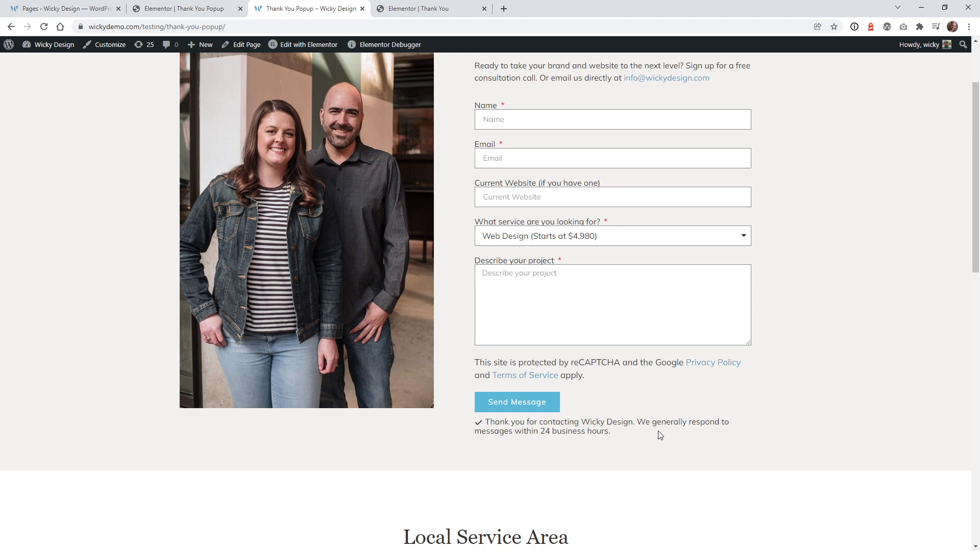
- Return to the Elementor editor showing the consultation form's Popup action settings
click(201, 6)
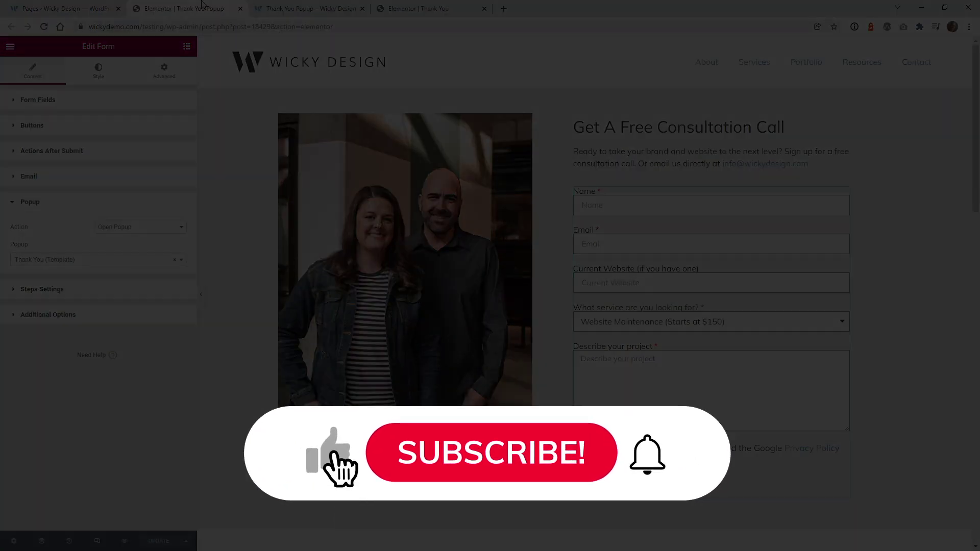